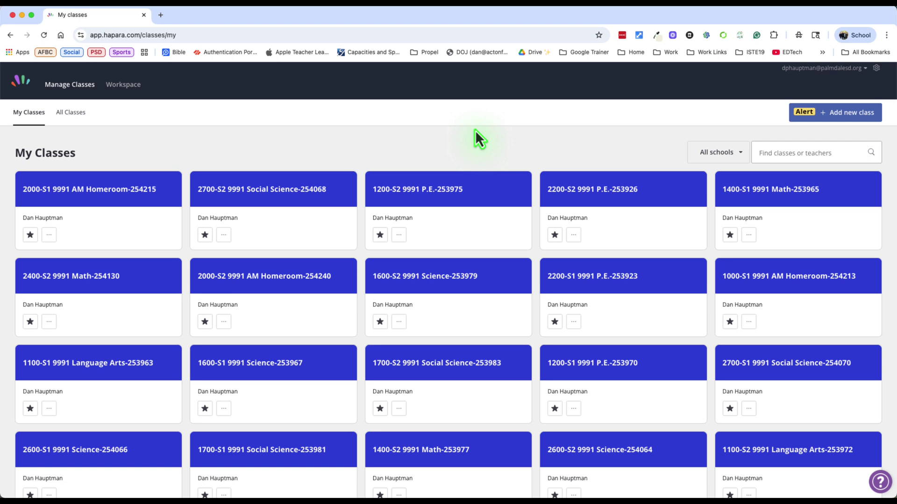
# - Look through the list of classes, then read and dismiss the alert about adding new classes
pyautogui.scroll(-9, 475, 133)
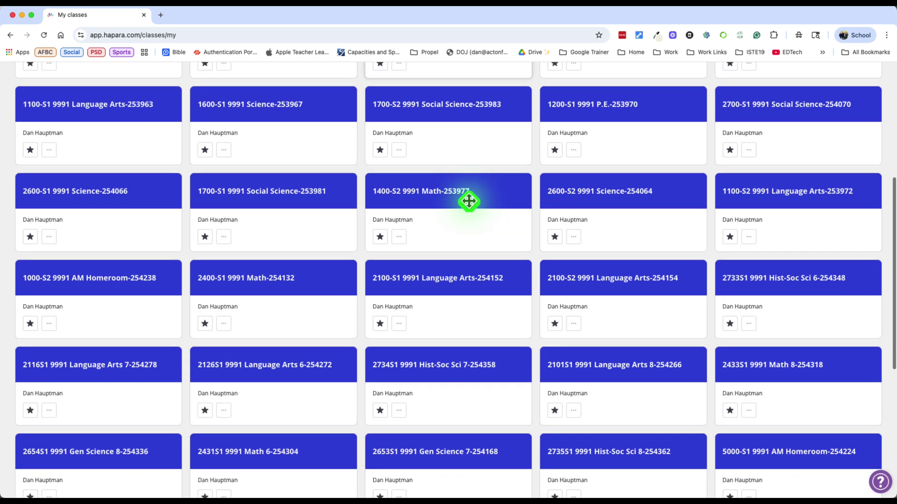
pyautogui.scroll(-3, 468, 204)
pyautogui.scroll(12, 468, 203)
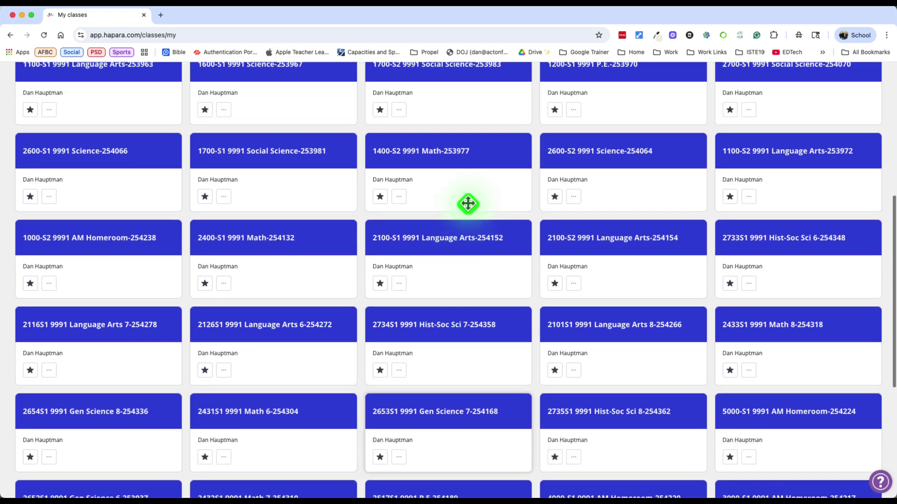
pyautogui.scroll(2, 468, 204)
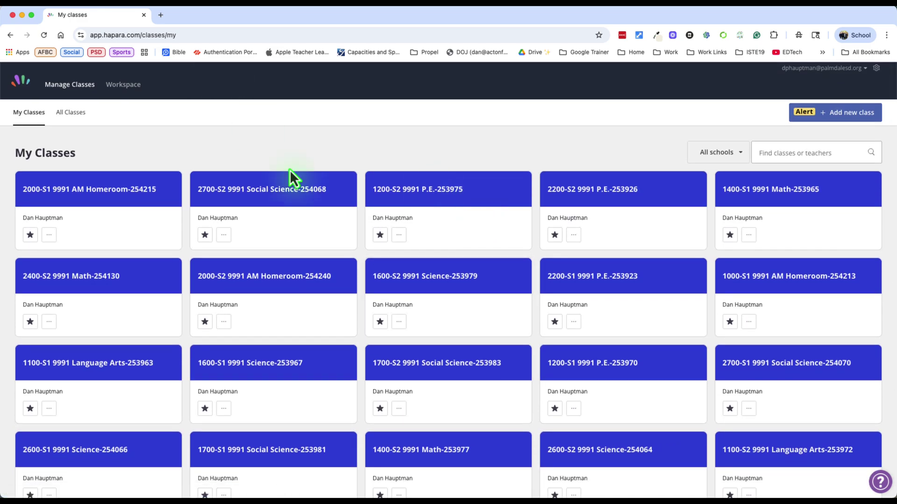
pyautogui.scroll(-2, 385, 211)
pyautogui.scroll(3, 387, 215)
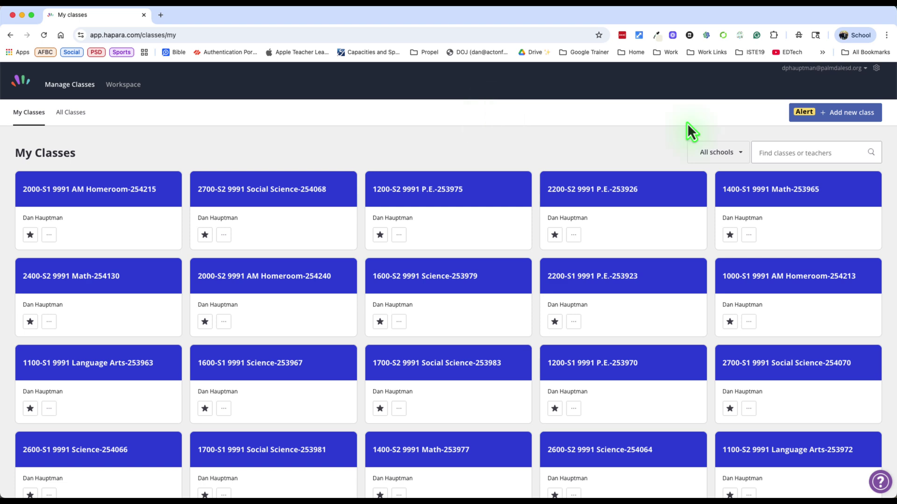
pyautogui.click(806, 113)
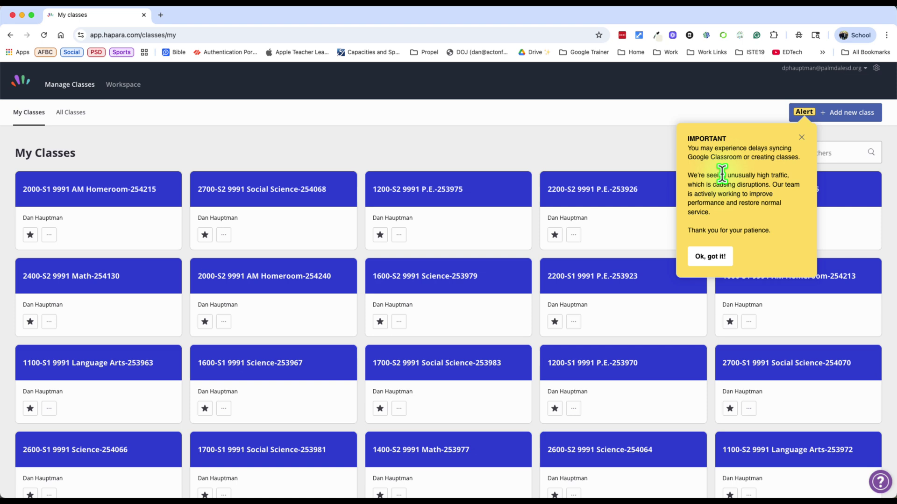
pyautogui.click(713, 256)
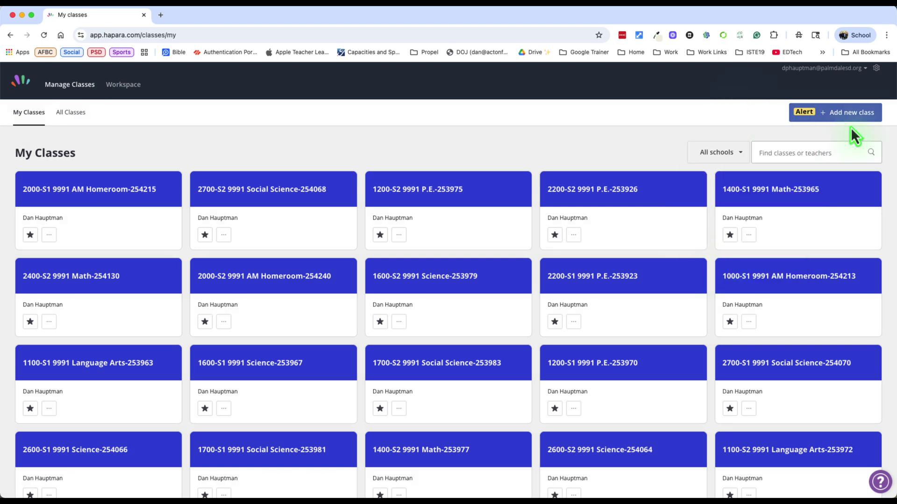
# - Add the Test class from Google Classroom to Hāpara with Oak Tree Community Day School as its location
pyautogui.click(851, 113)
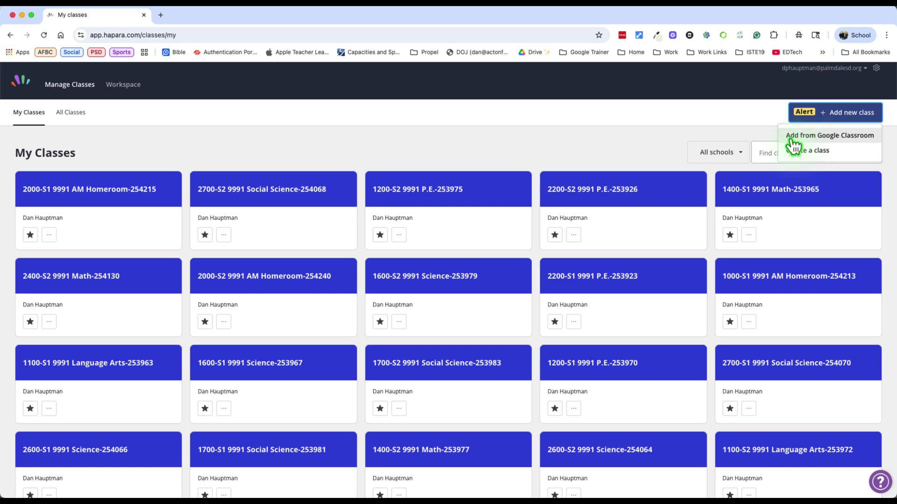
pyautogui.click(803, 136)
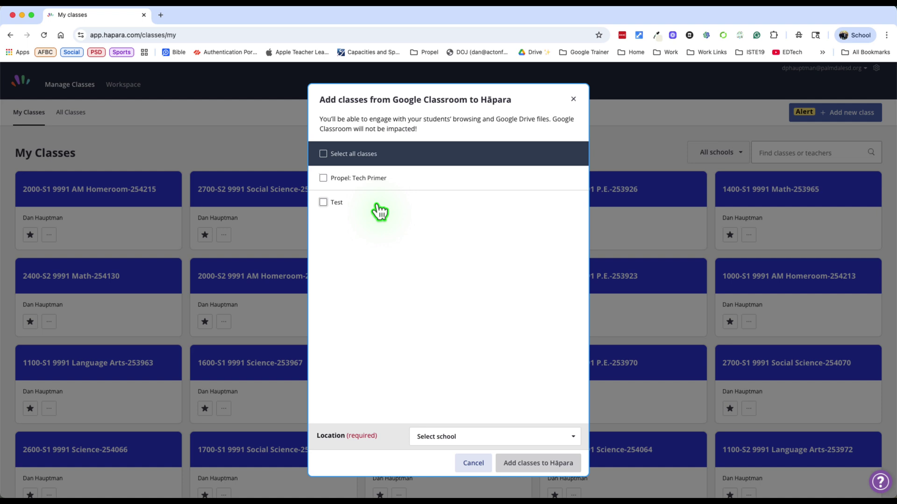
pyautogui.click(323, 202)
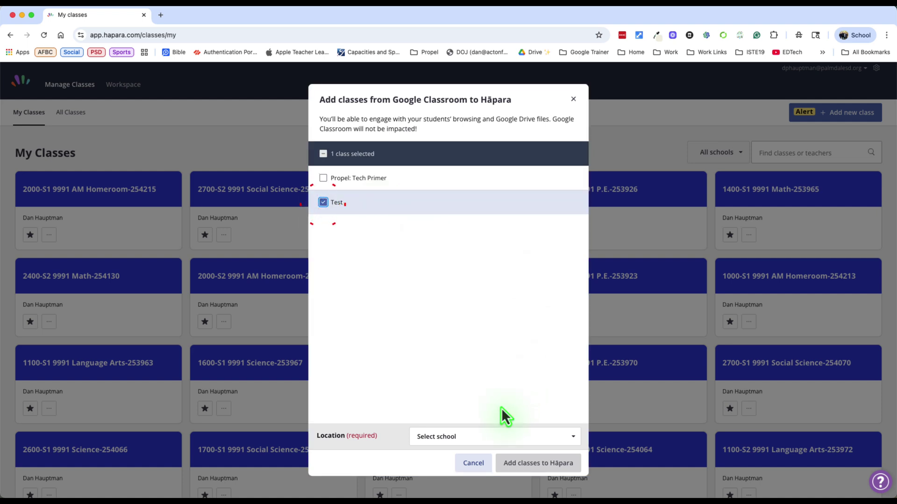
pyautogui.click(481, 437)
pyautogui.scroll(-10, 475, 384)
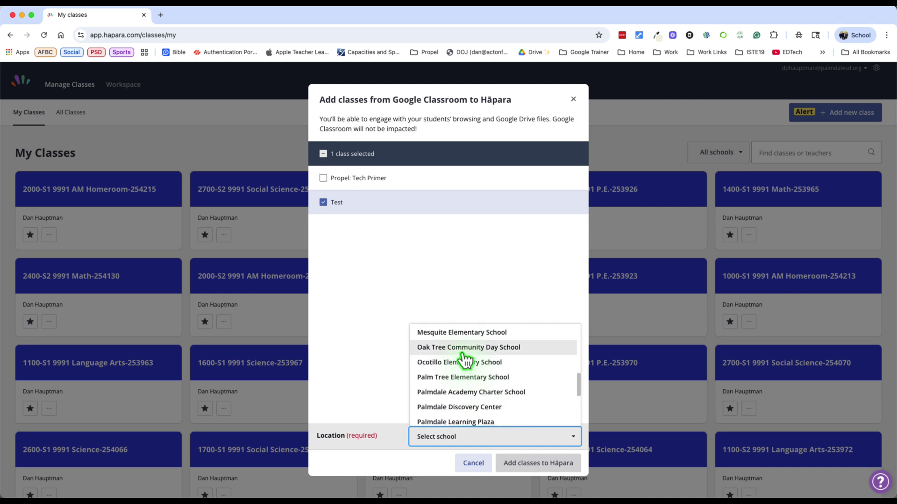
pyautogui.click(465, 348)
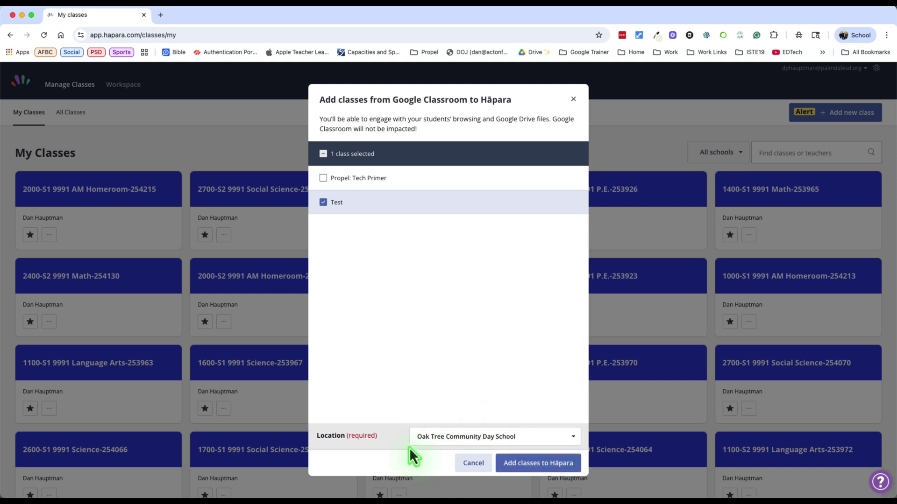
pyautogui.click(514, 467)
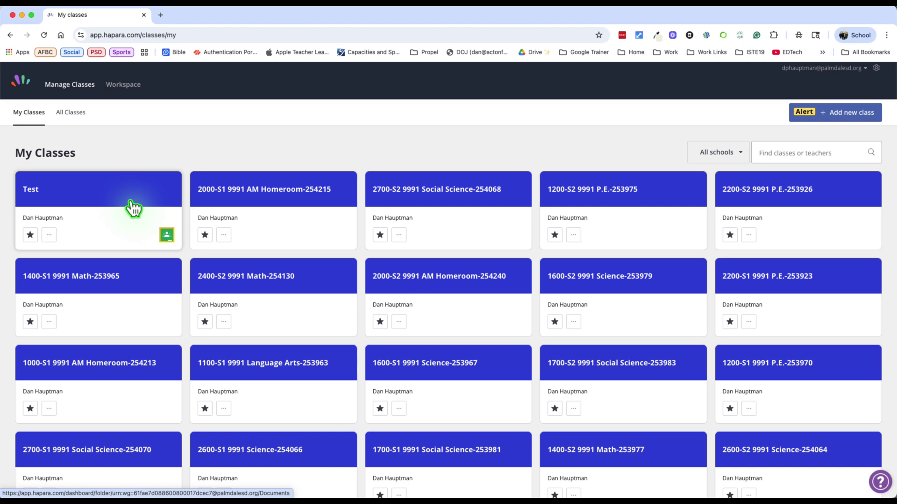
# - Change the Test class's color to bright red and save it
pyautogui.click(49, 235)
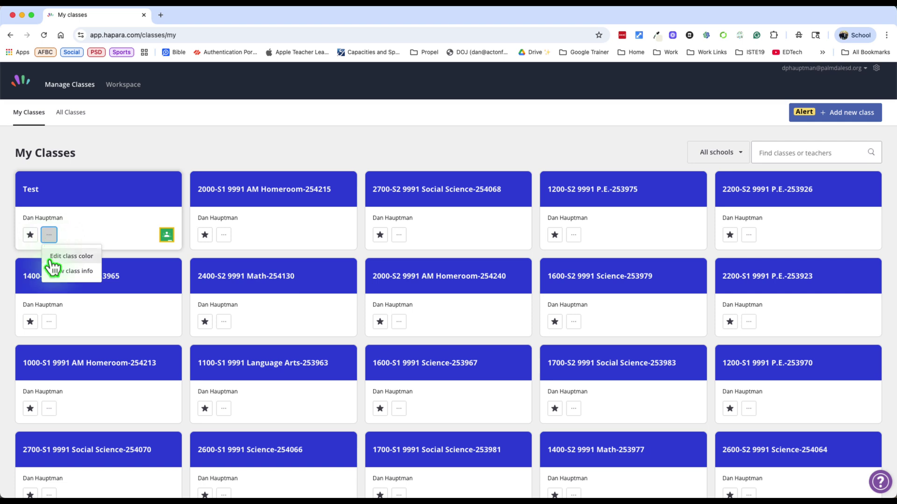
pyautogui.click(70, 257)
pyautogui.click(368, 250)
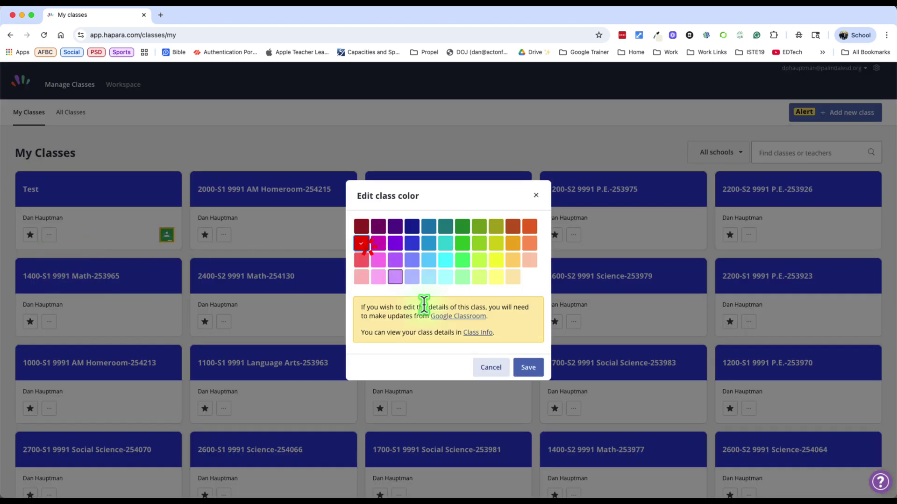
pyautogui.click(530, 370)
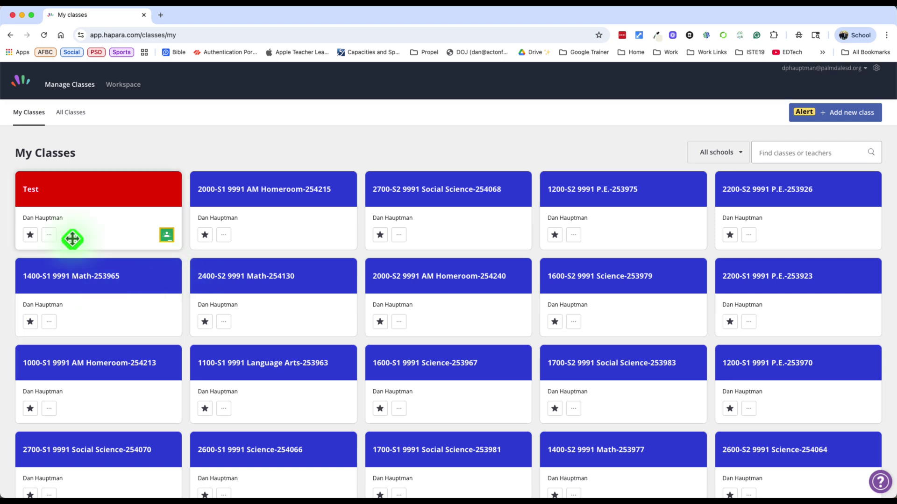
# - Open the Test class and review its document dashboard, Highlights class view and class info roster
pyautogui.click(83, 189)
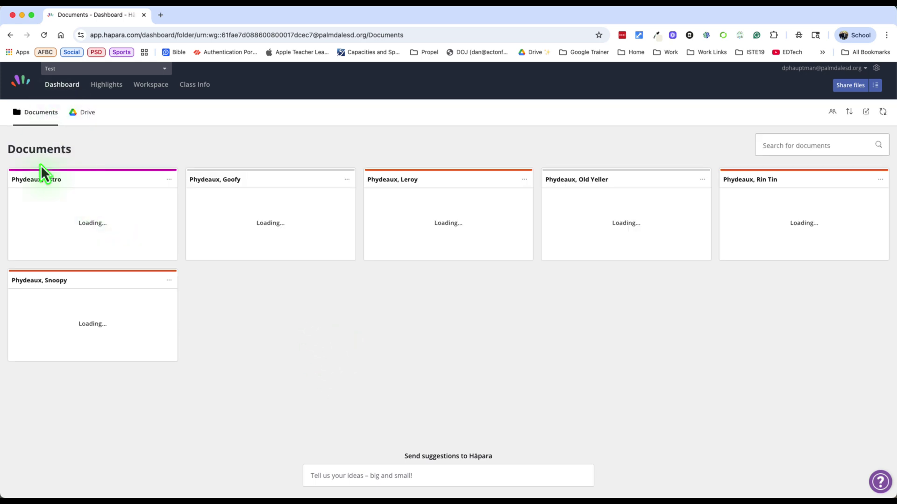
pyautogui.click(102, 89)
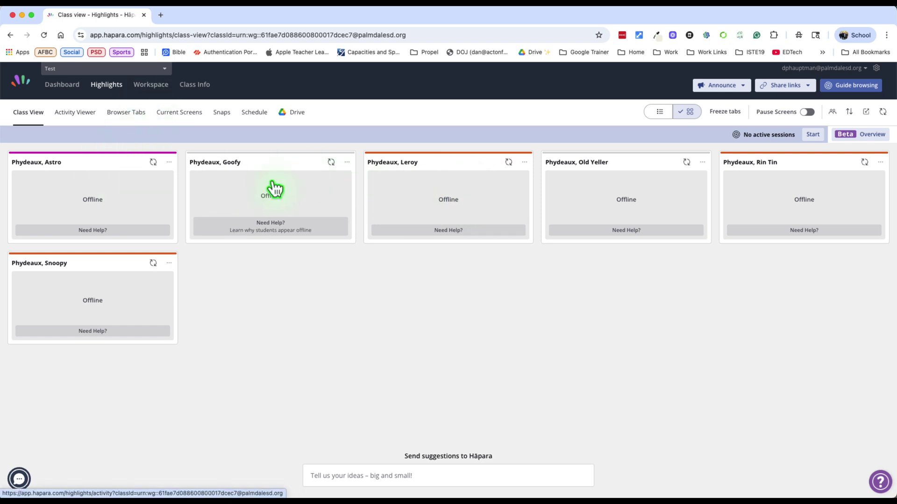
pyautogui.click(208, 89)
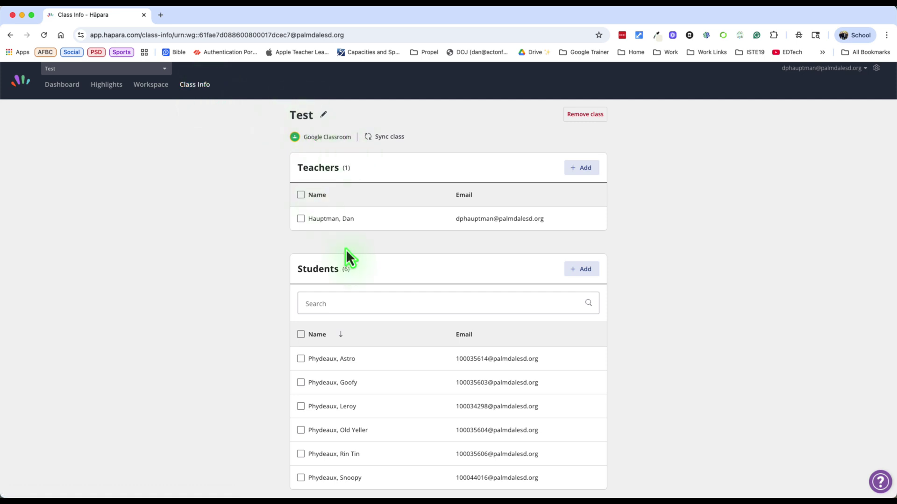
pyautogui.scroll(-2, 347, 257)
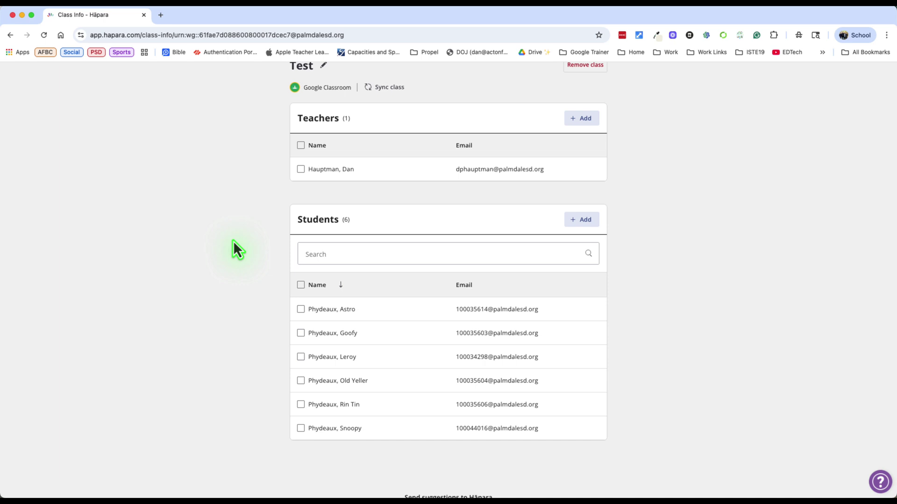
# - Open classroom.google.com in a new browser tab and view the student roster of the Test class
pyautogui.click(161, 19)
pyautogui.write('classroom.google.com')
pyautogui.press('Return')
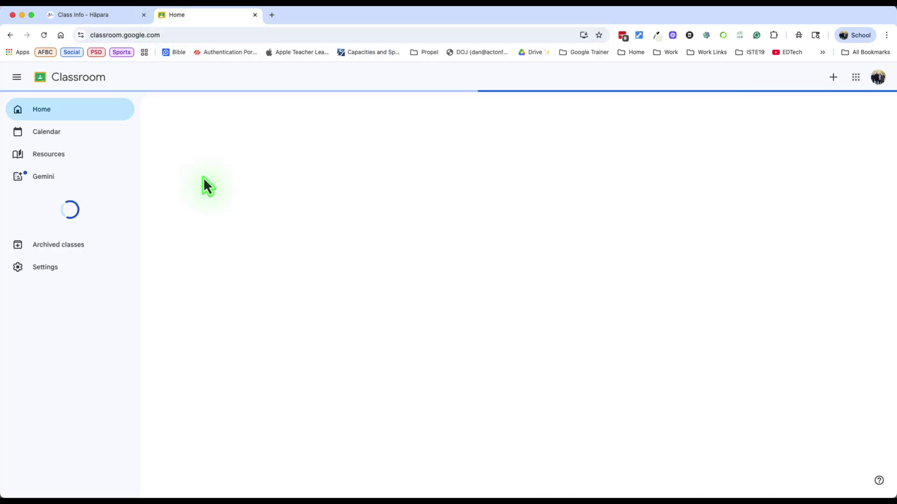
pyautogui.click(319, 133)
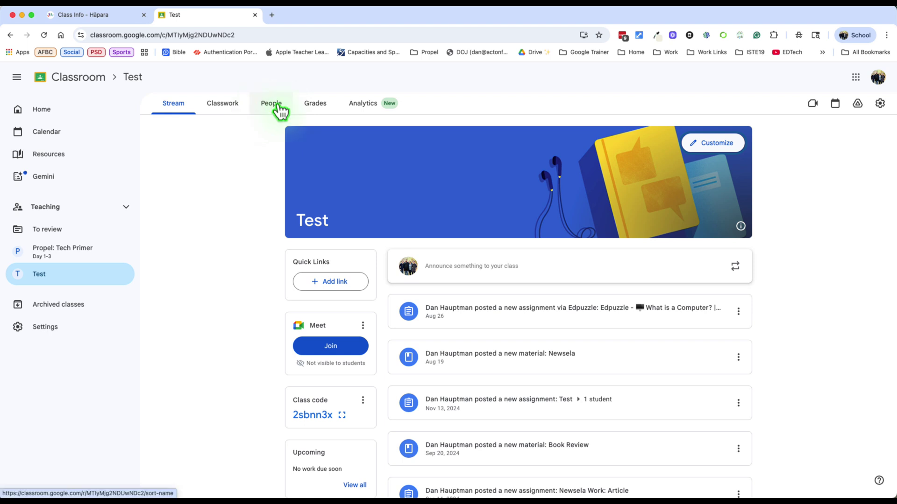
pyautogui.click(276, 107)
pyautogui.scroll(-2, 328, 238)
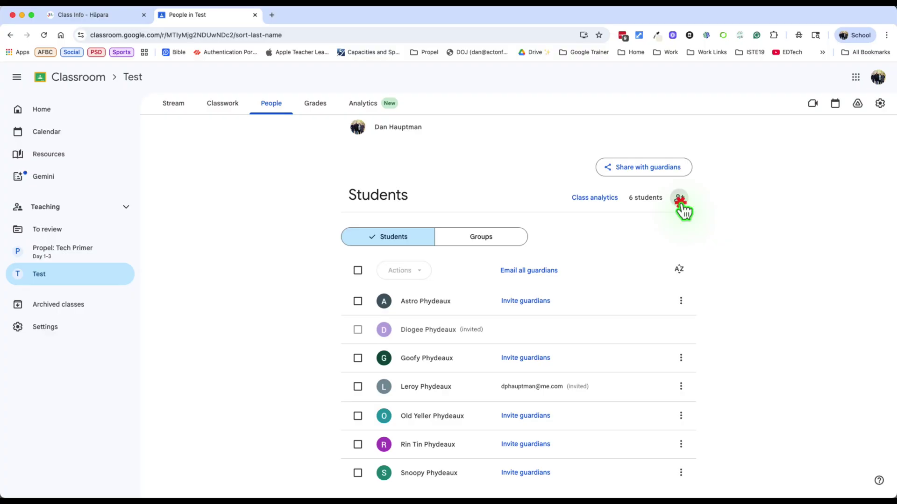
# - Invite a student to the Test class, removing the wrongly chosen invitee and finding the intended student by last name
pyautogui.click(678, 197)
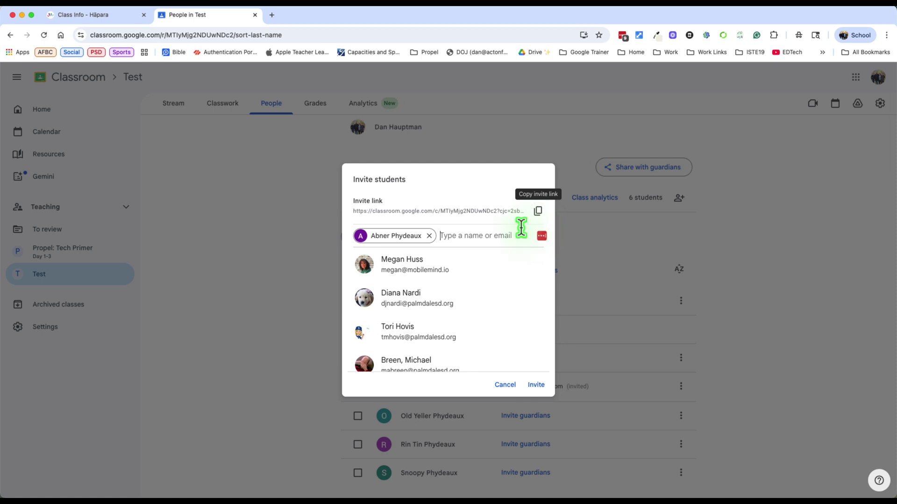
pyautogui.click(429, 236)
pyautogui.write('phydea')
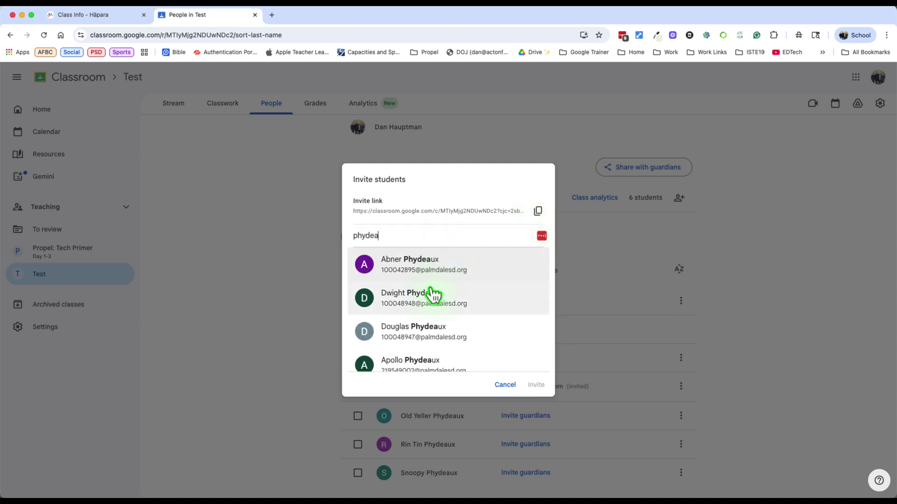
pyautogui.scroll(-1, 423, 283)
pyautogui.scroll(-3, 423, 284)
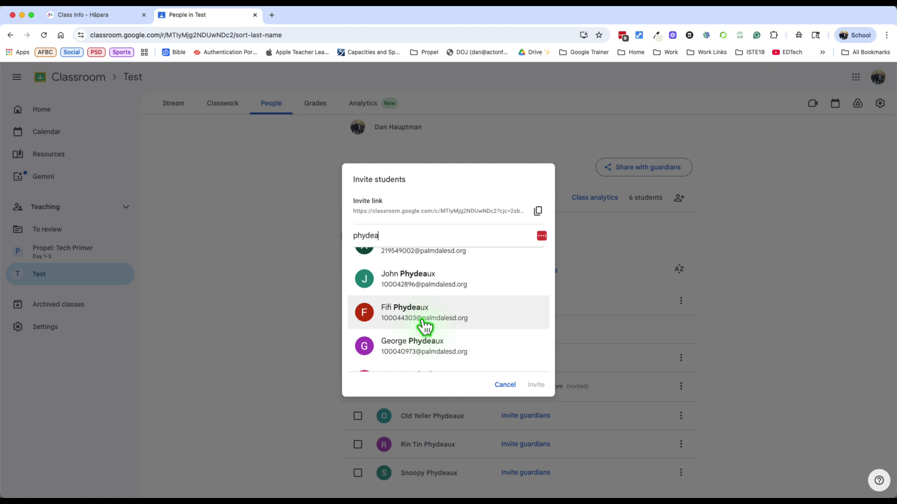
pyautogui.click(425, 325)
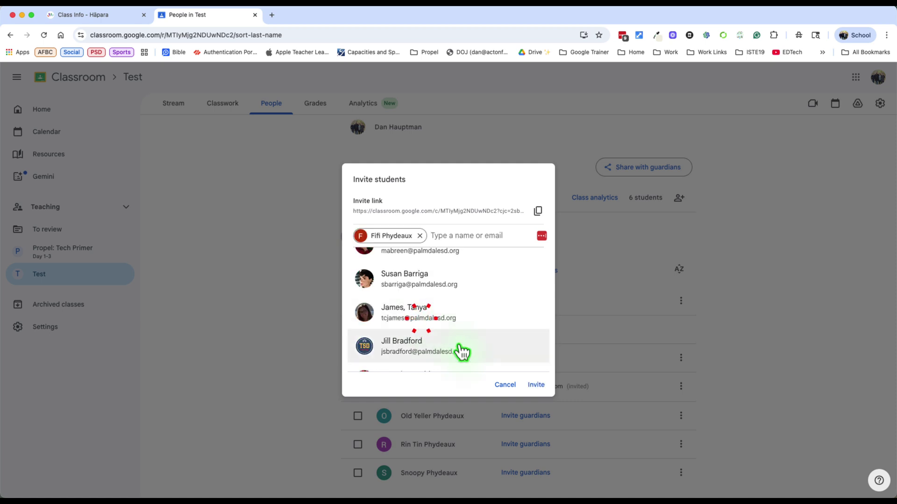
pyautogui.click(538, 388)
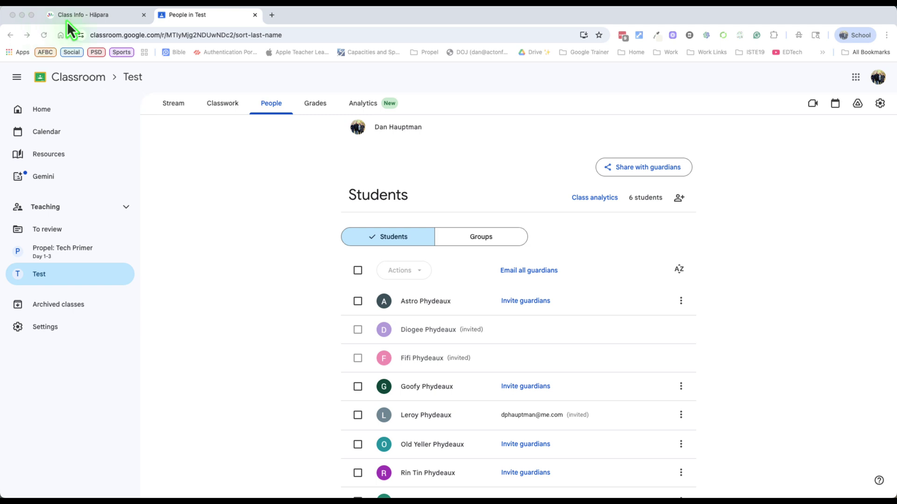
# - Check the Hāpara roster for the invited student, then return to Google Classroom and reload its People page
pyautogui.click(109, 17)
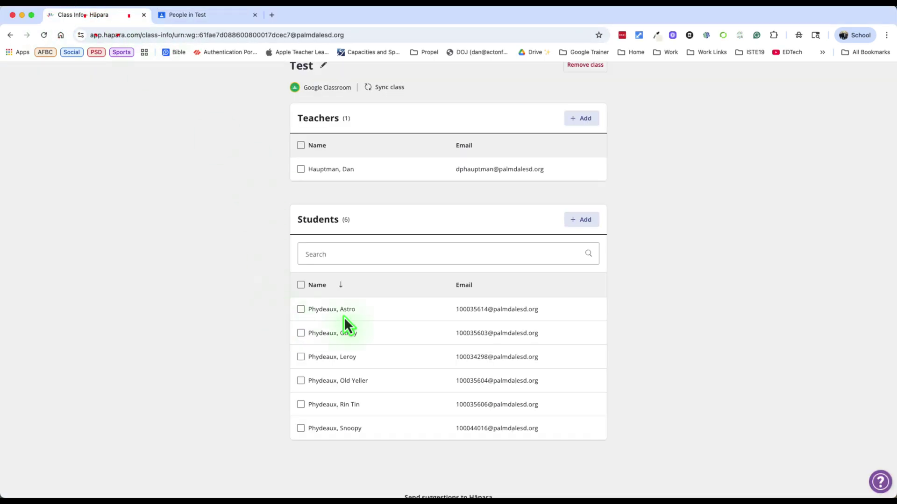
pyautogui.click(178, 14)
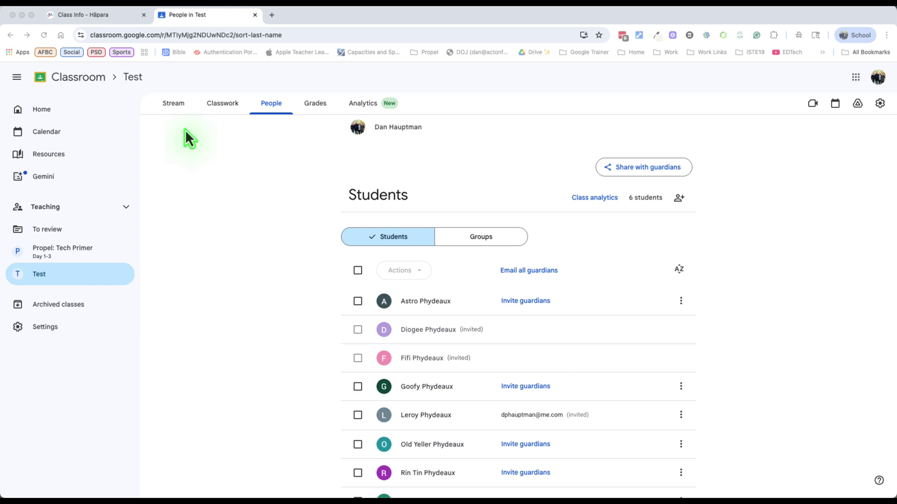
pyautogui.click(542, 10)
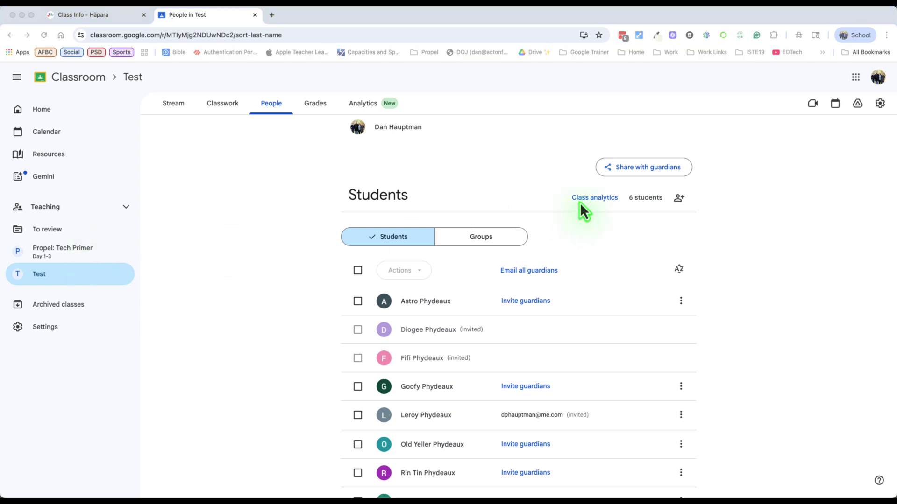
pyautogui.click(46, 36)
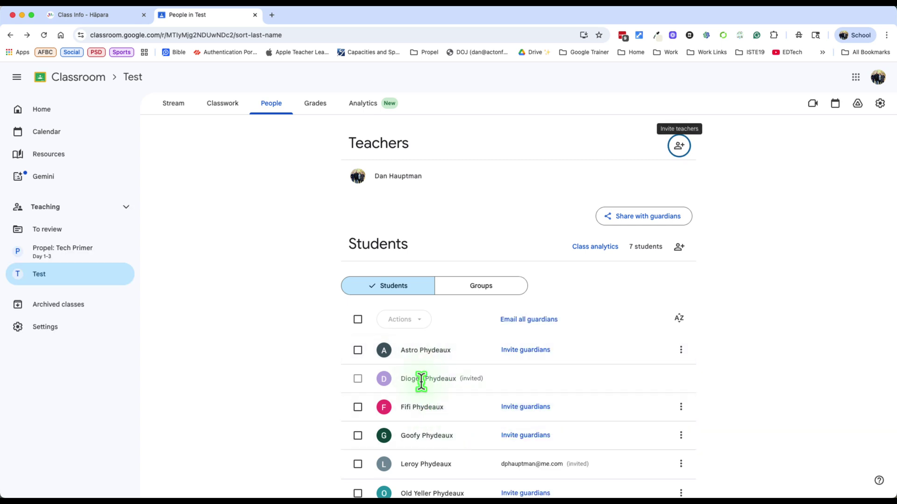
# - Switch to Hāpara's class info page, sync the Test class with Google Classroom and review the roster
pyautogui.click(101, 18)
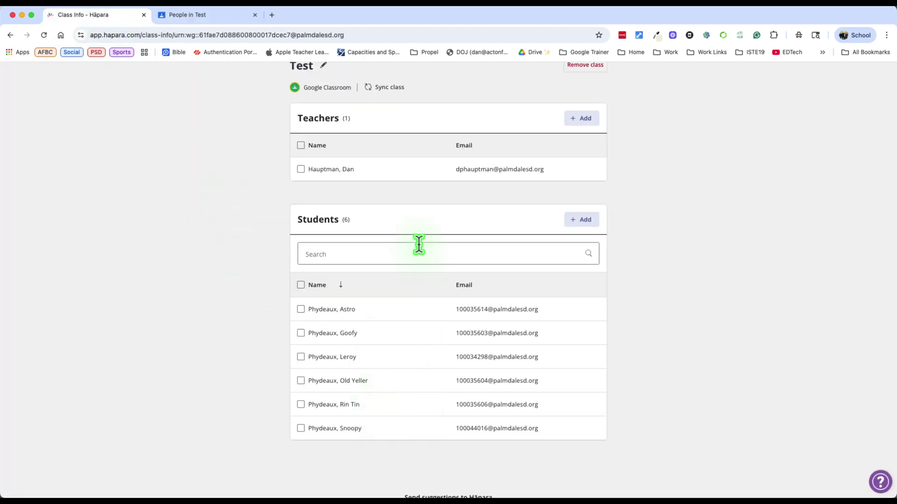
pyautogui.click(378, 89)
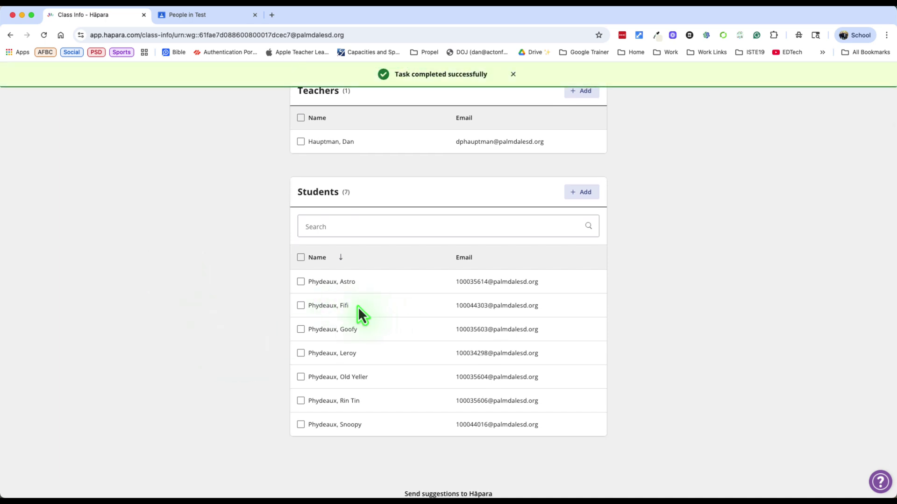
pyautogui.scroll(2, 221, 290)
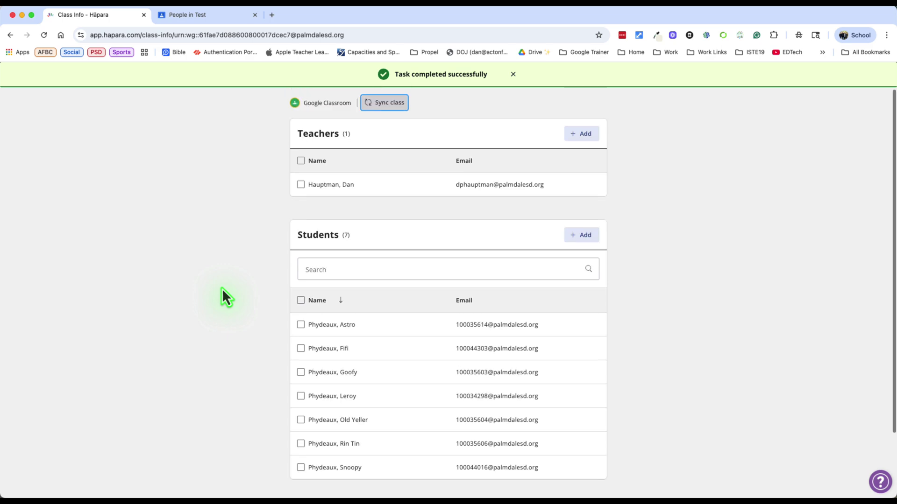